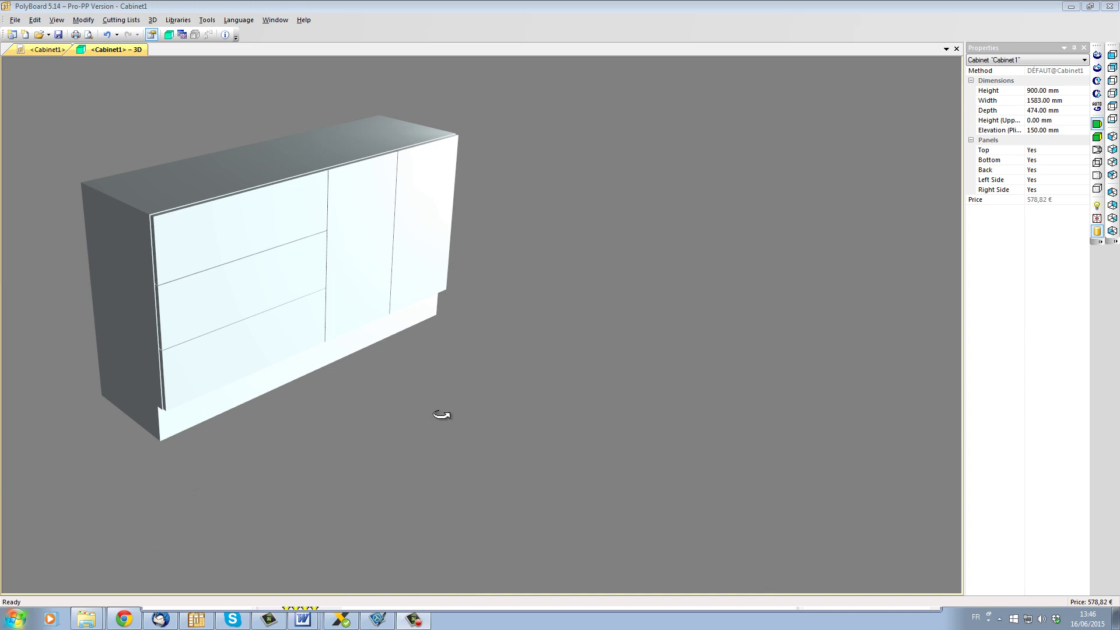
# Step: Bring up the Edit Bars Materials library and set its window aside to review the six bar entries
pyautogui.click(178, 19)
pyautogui.click(183, 59)
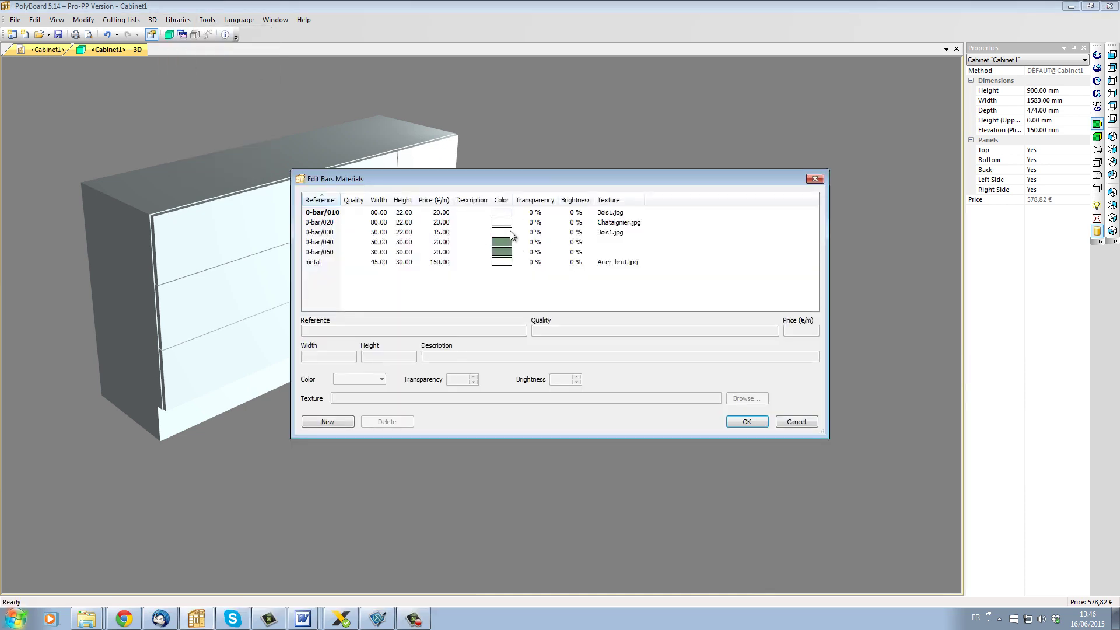
pyautogui.moveTo(541, 179)
pyautogui.mouseDown()
pyautogui.moveTo(699, 145)
pyautogui.moveTo(703, 85)
pyautogui.mouseUp()
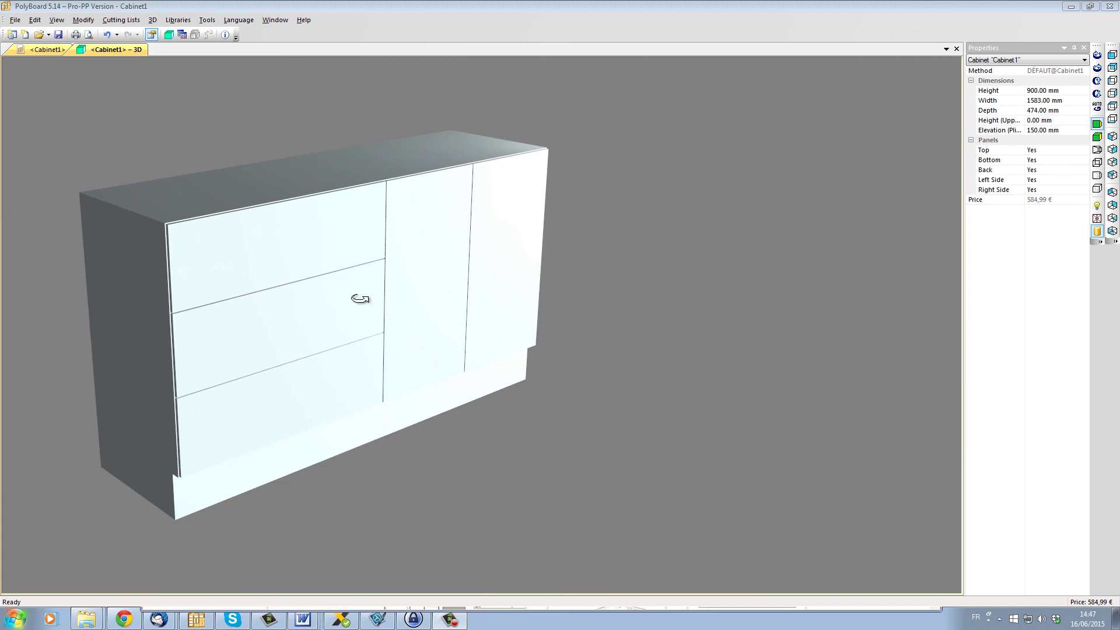
# Step: Show the cabinet in exploded wireframe and select the left door of the double door
pyautogui.click(46, 52)
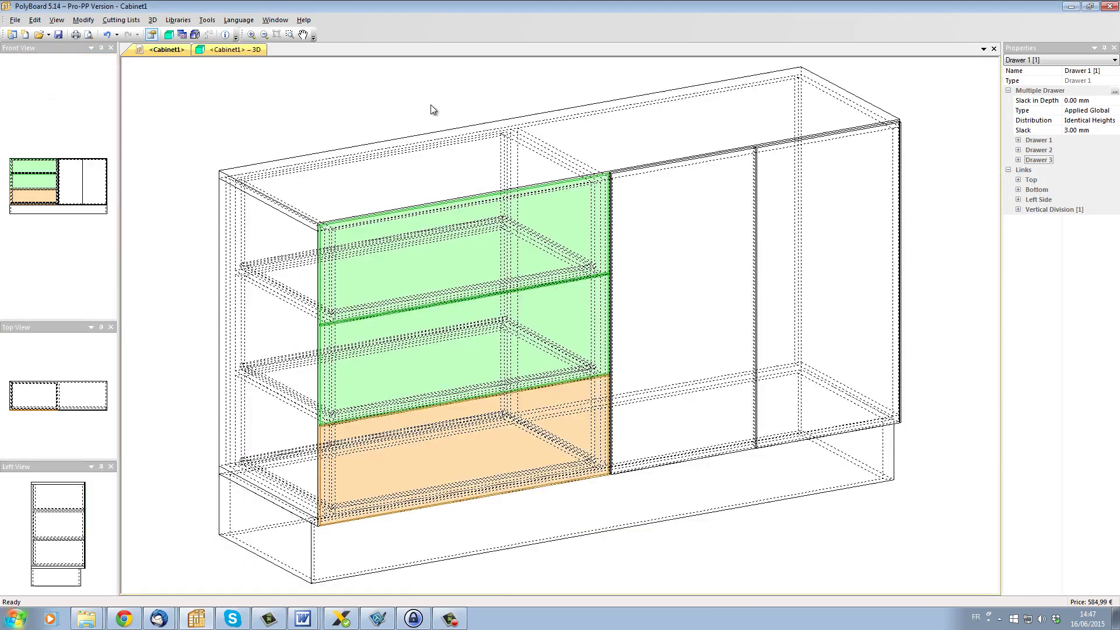
pyautogui.click(194, 32)
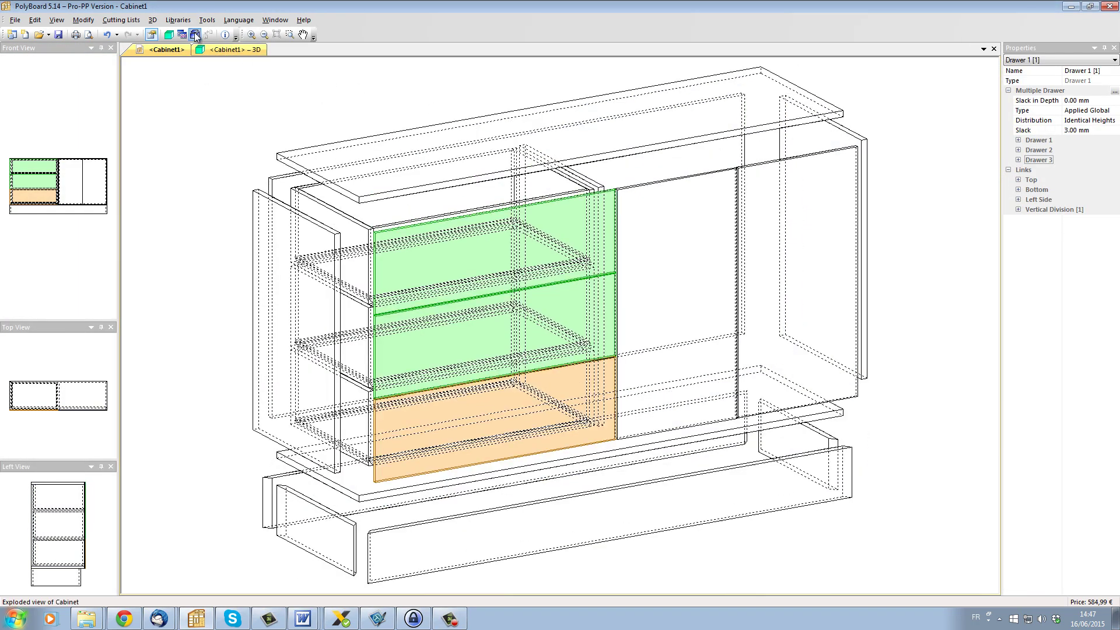
pyautogui.click(812, 154)
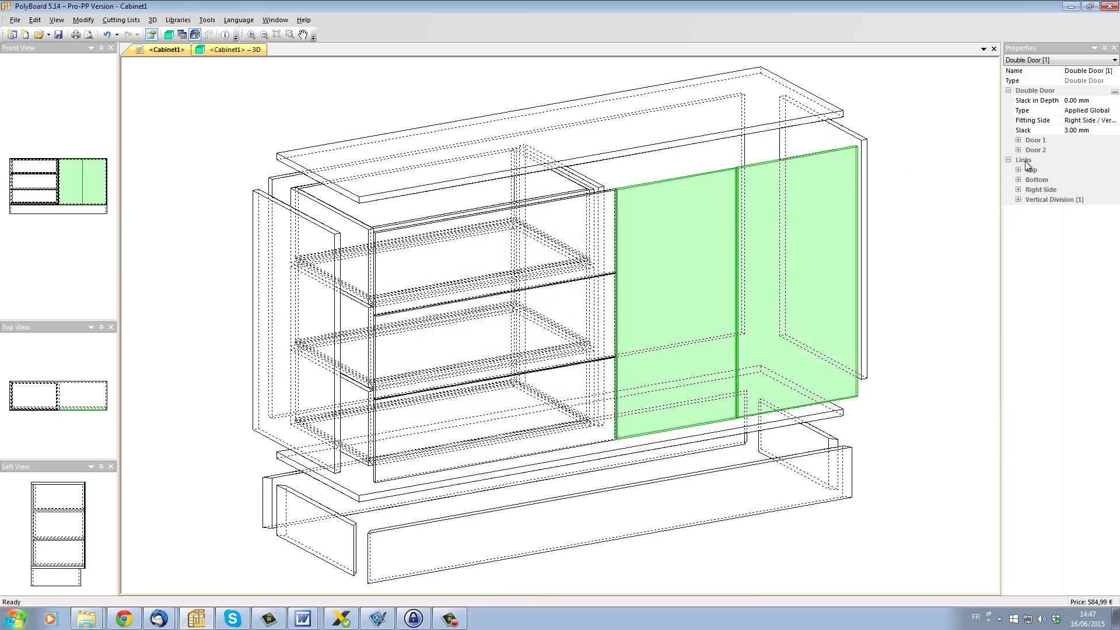
pyautogui.click(1088, 139)
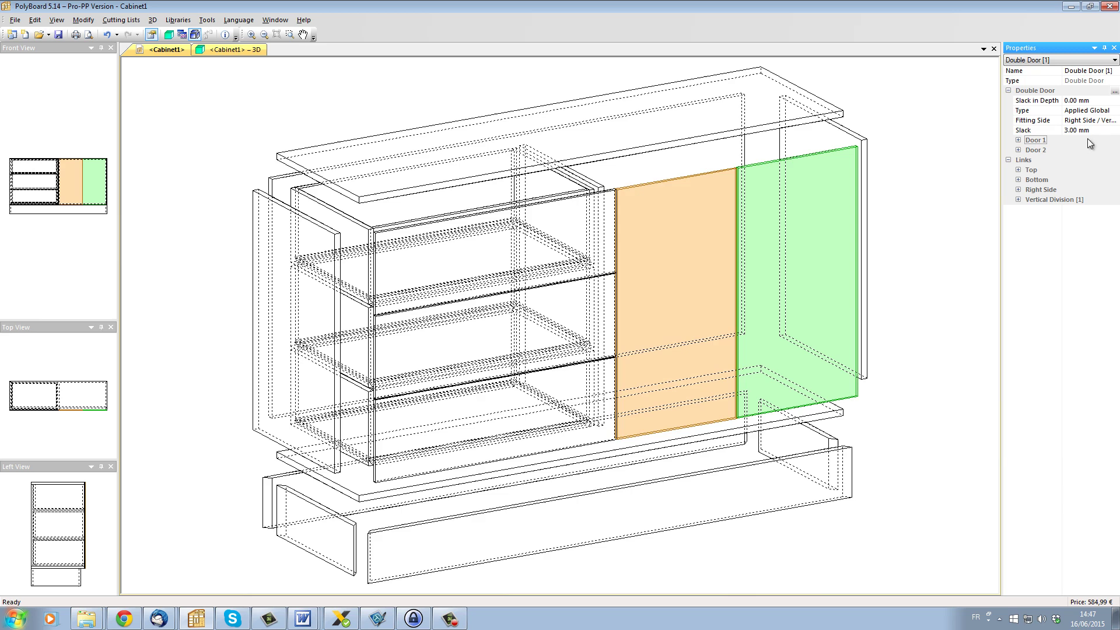
pyautogui.click(1019, 140)
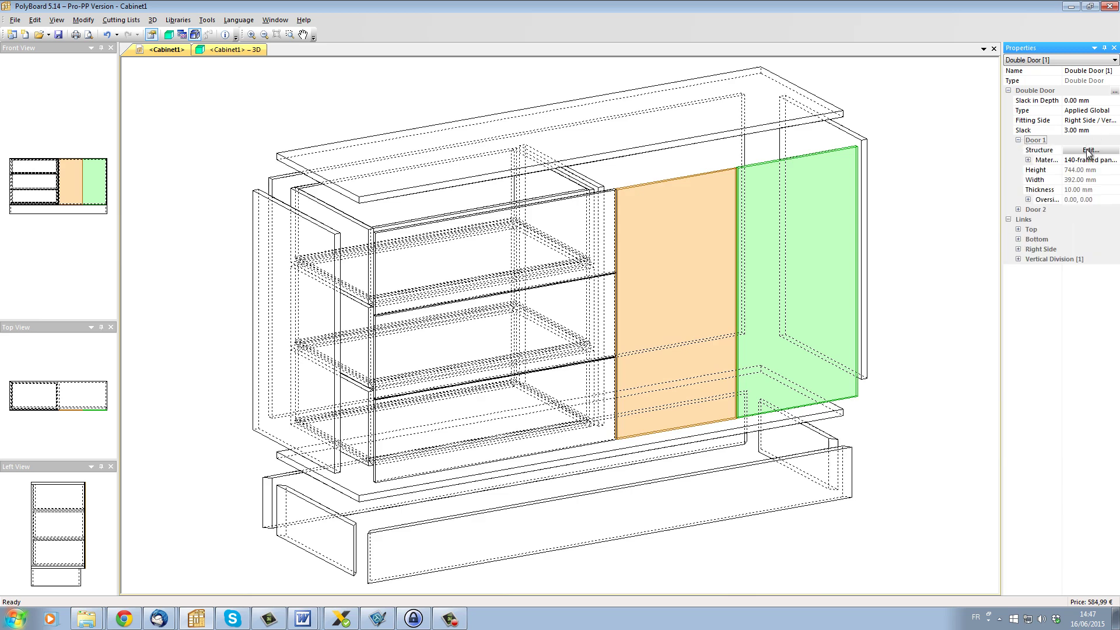
# Step: Change the left door's structure to a framed assembly of cross-bars, uprights and panel
pyautogui.click(1088, 150)
pyautogui.click(1062, 229)
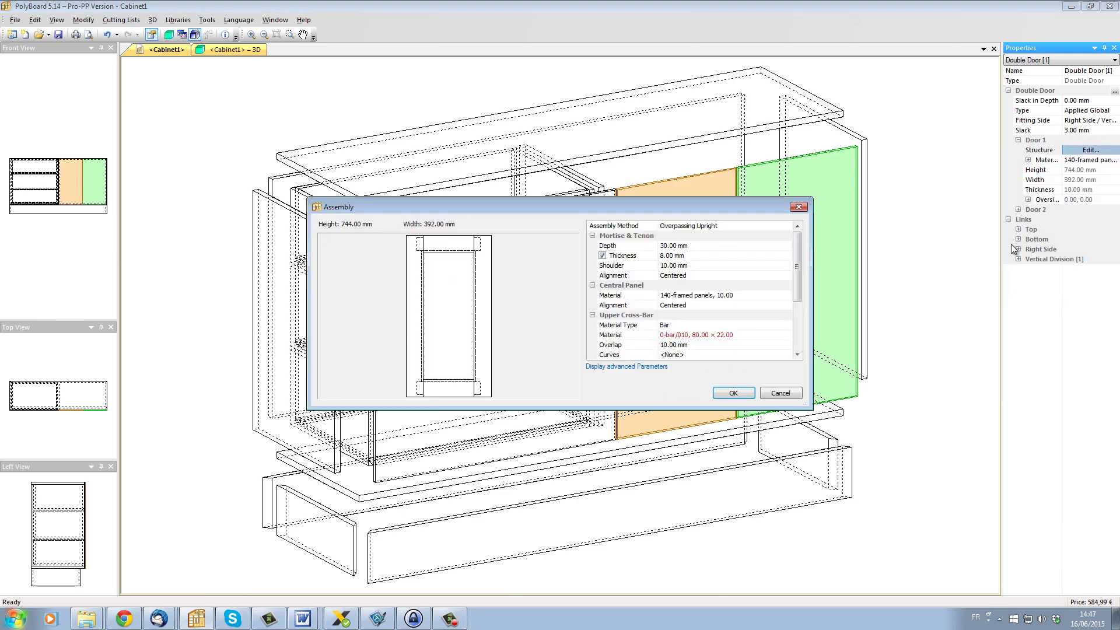
pyautogui.click(735, 392)
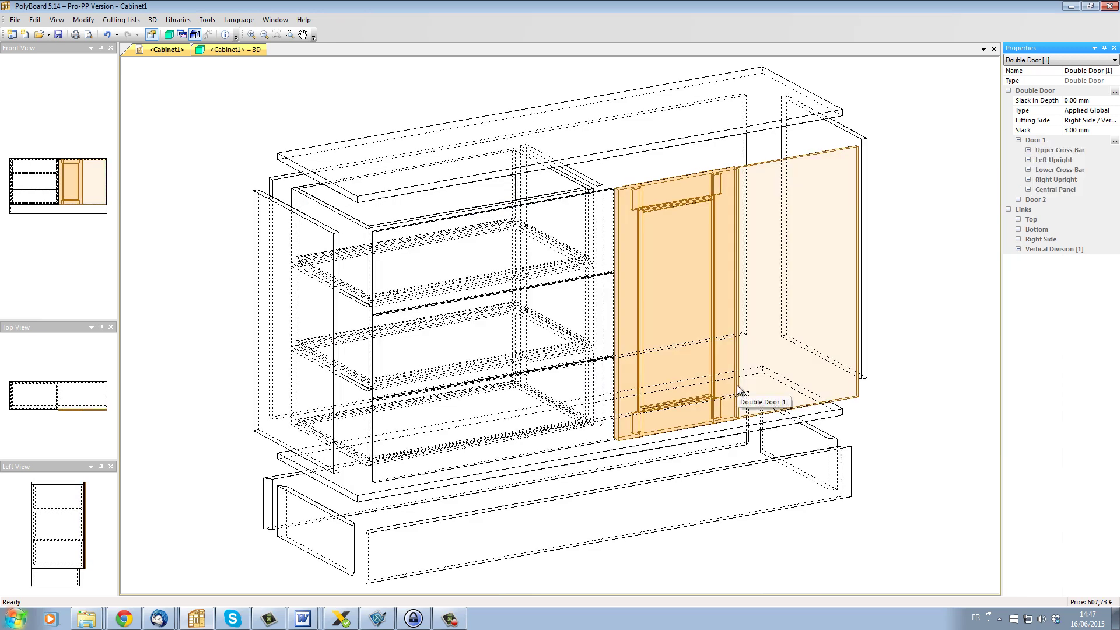
# Step: Copy the left door's framed structure and paste it onto the right door
pyautogui.click(737, 385)
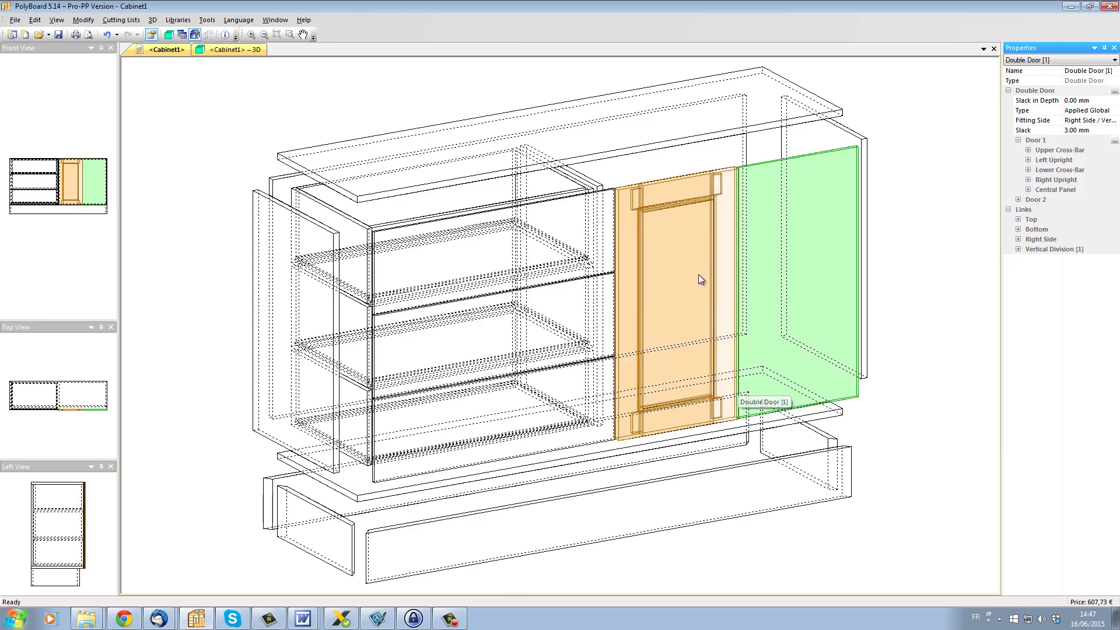
pyautogui.rightClick(677, 194)
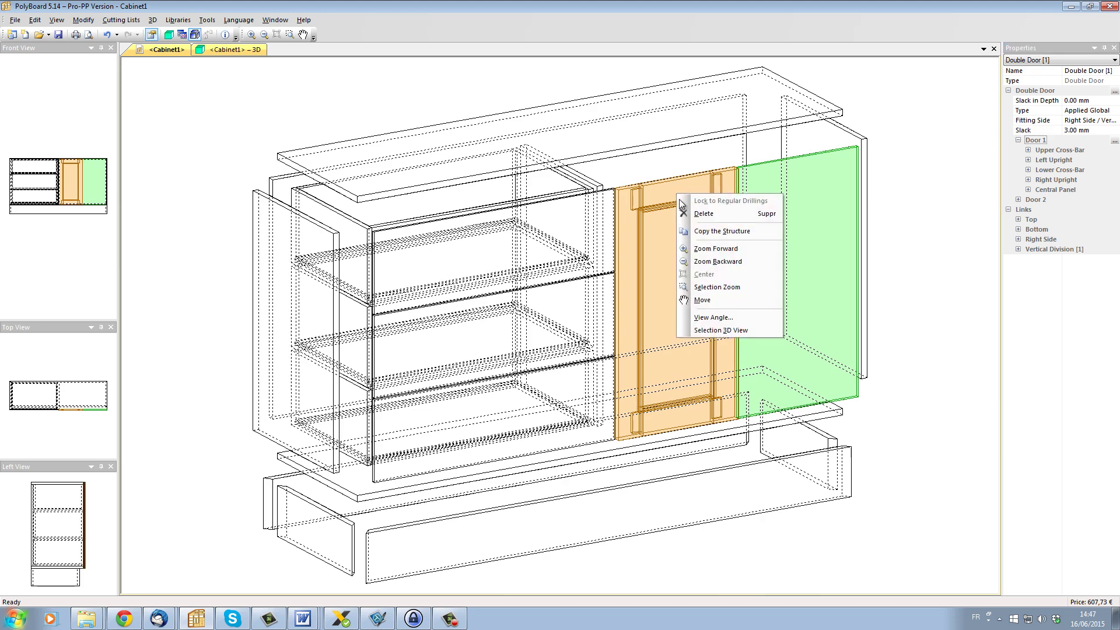
pyautogui.click(698, 231)
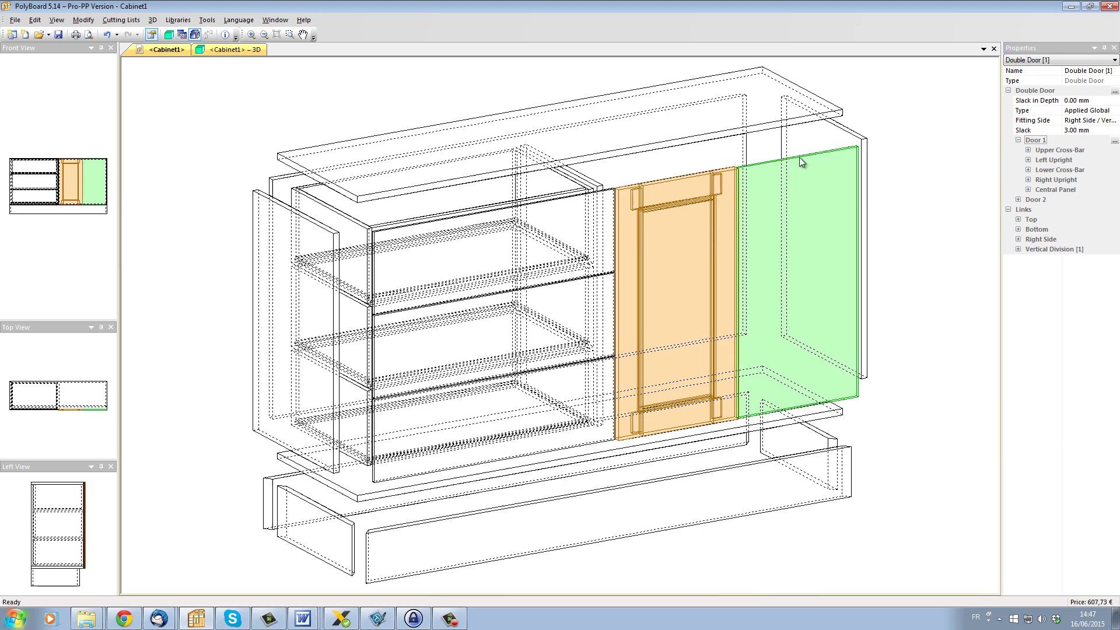
pyautogui.click(809, 186)
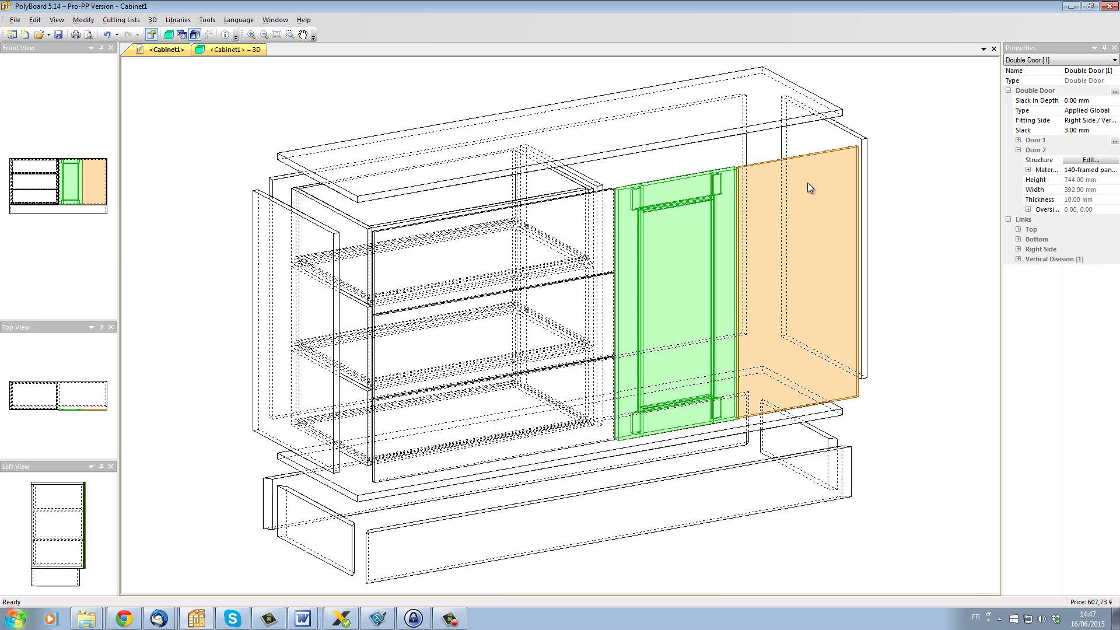
pyautogui.rightClick(807, 183)
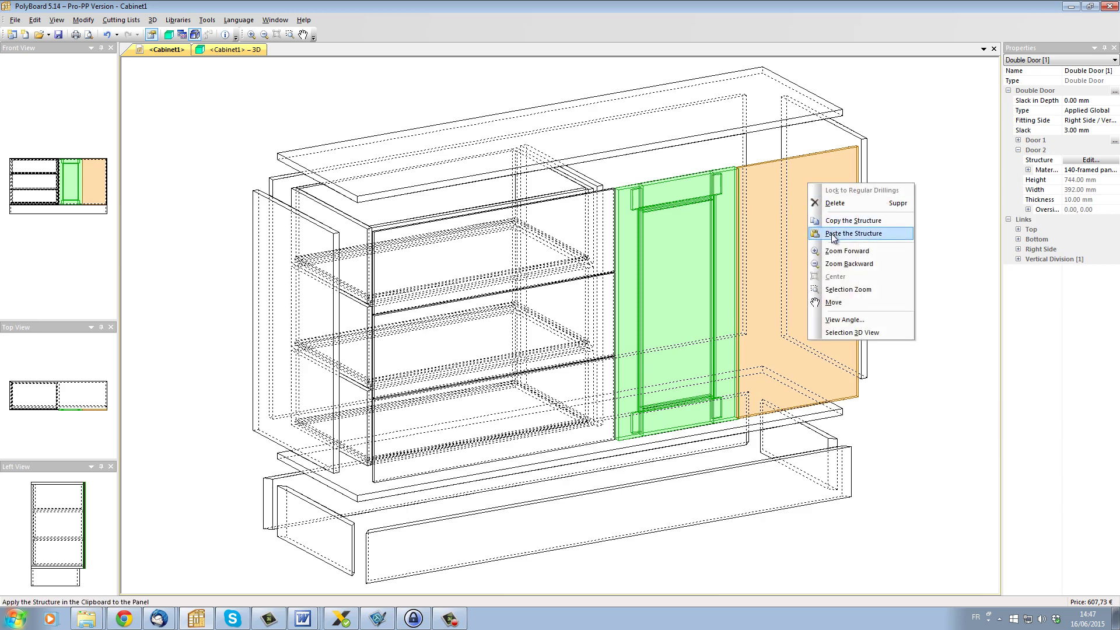
pyautogui.click(853, 233)
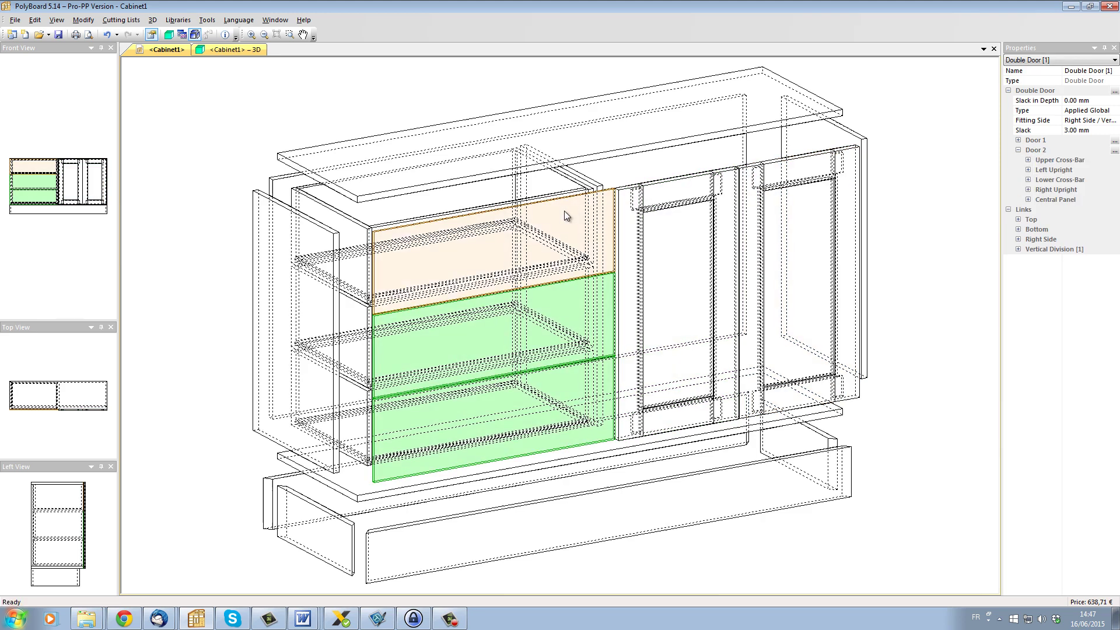
# Step: Paste the framed structure onto the top, middle and bottom drawer fronts and view the rendered 3D cabinet
pyautogui.click(564, 211)
pyautogui.rightClick(564, 211)
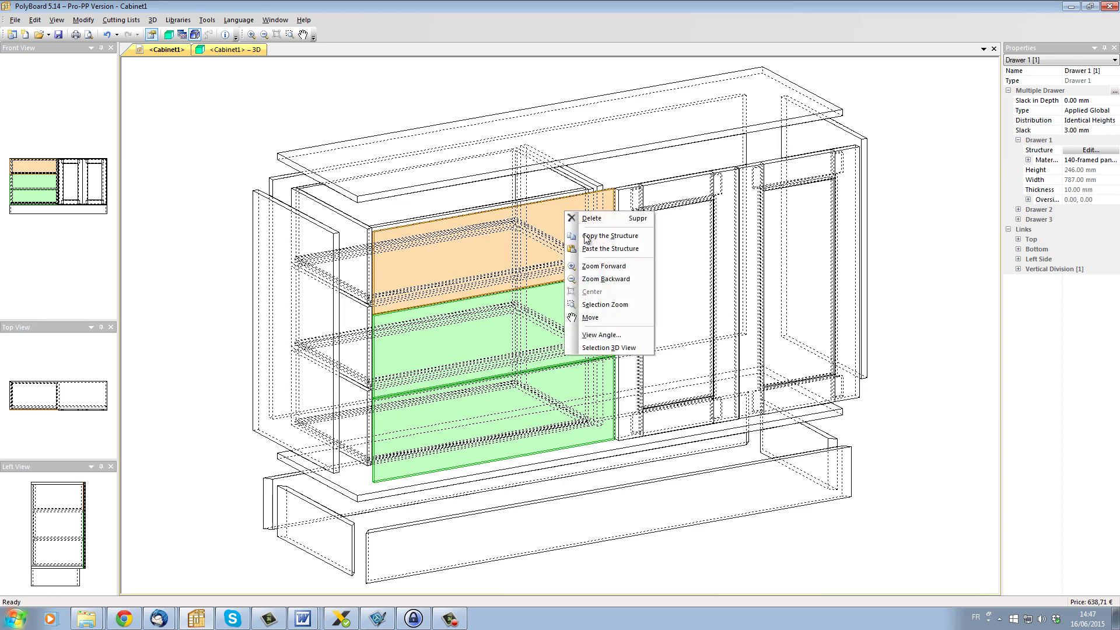
pyautogui.click(609, 249)
pyautogui.click(573, 309)
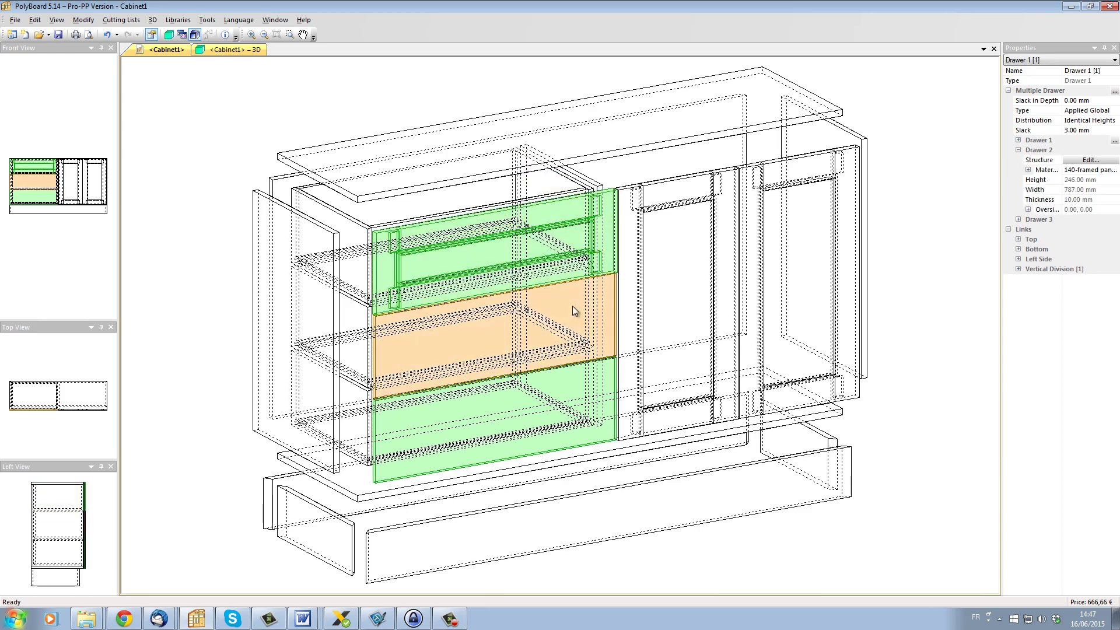
pyautogui.rightClick(572, 309)
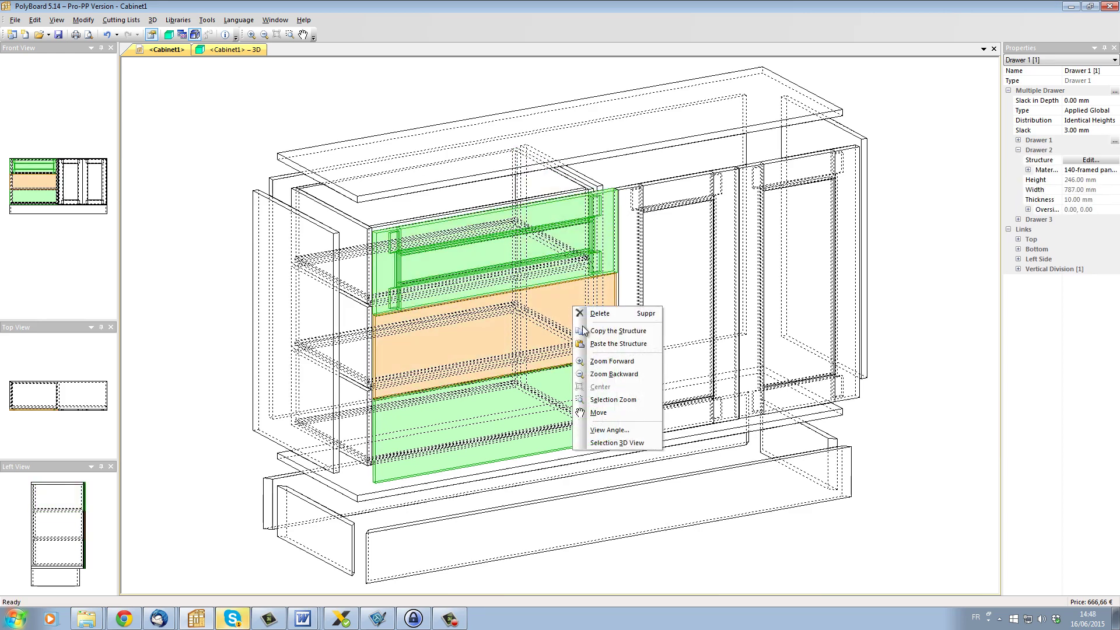
pyautogui.click(592, 343)
pyautogui.click(571, 381)
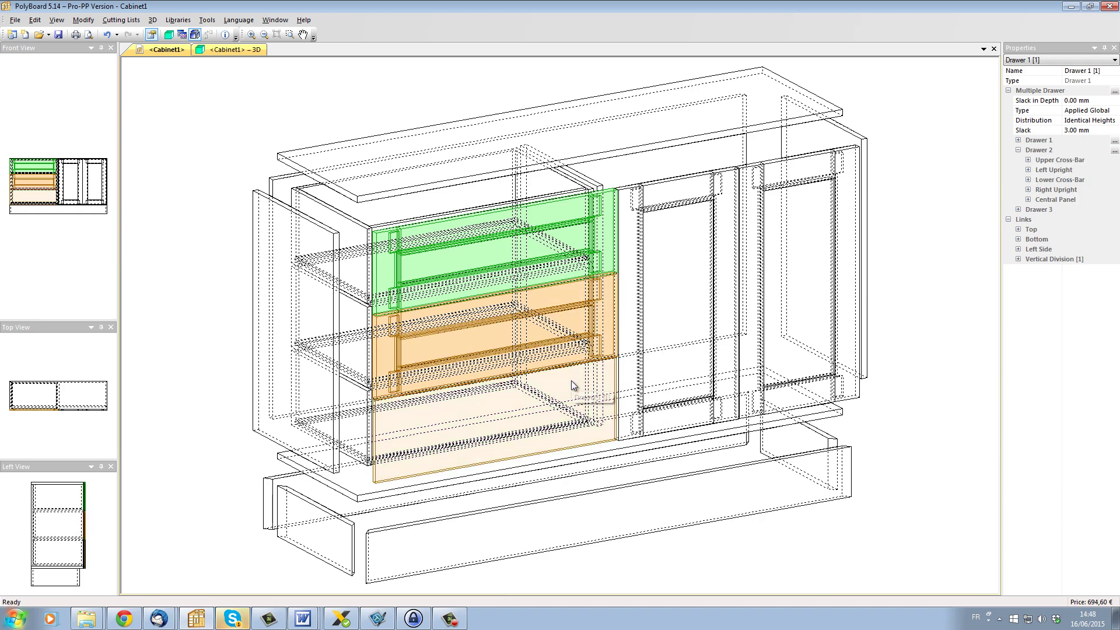
pyautogui.rightClick(571, 380)
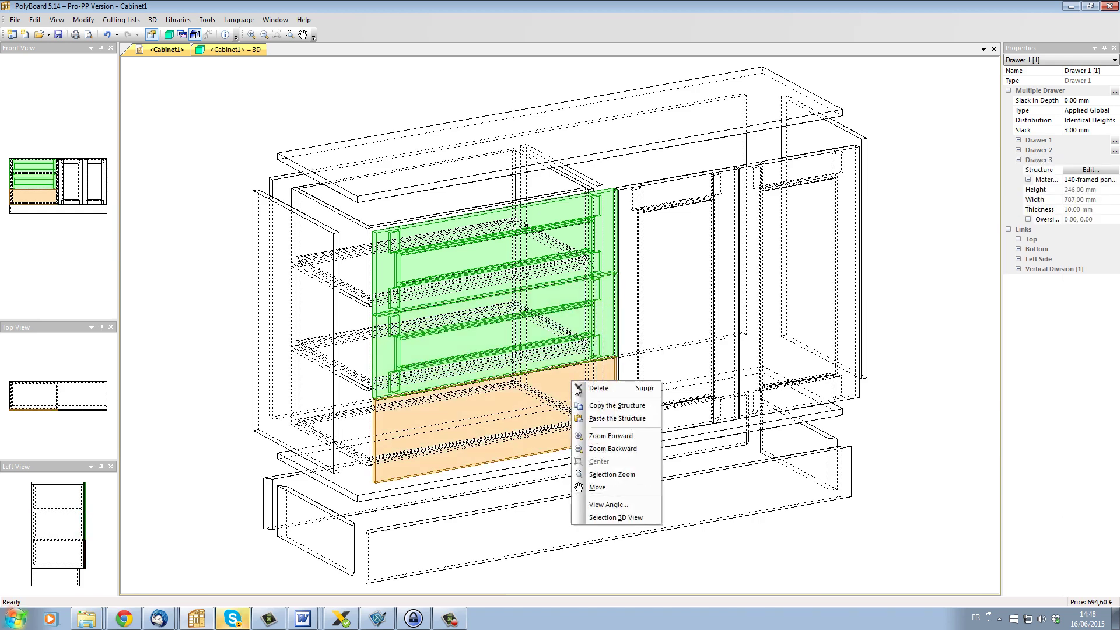
pyautogui.click(592, 418)
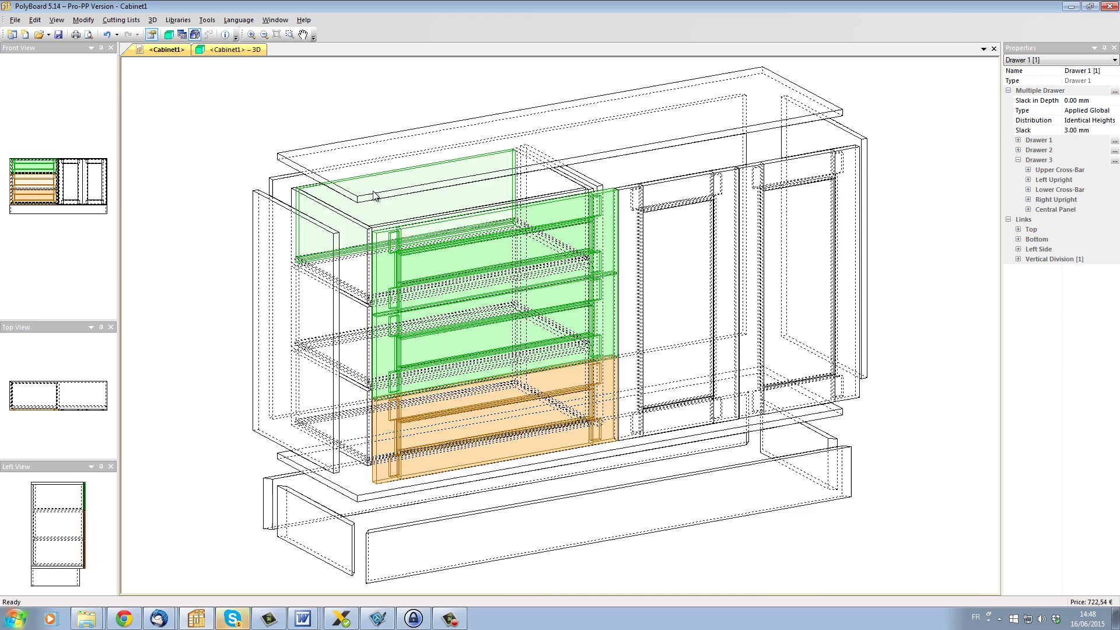
pyautogui.click(245, 50)
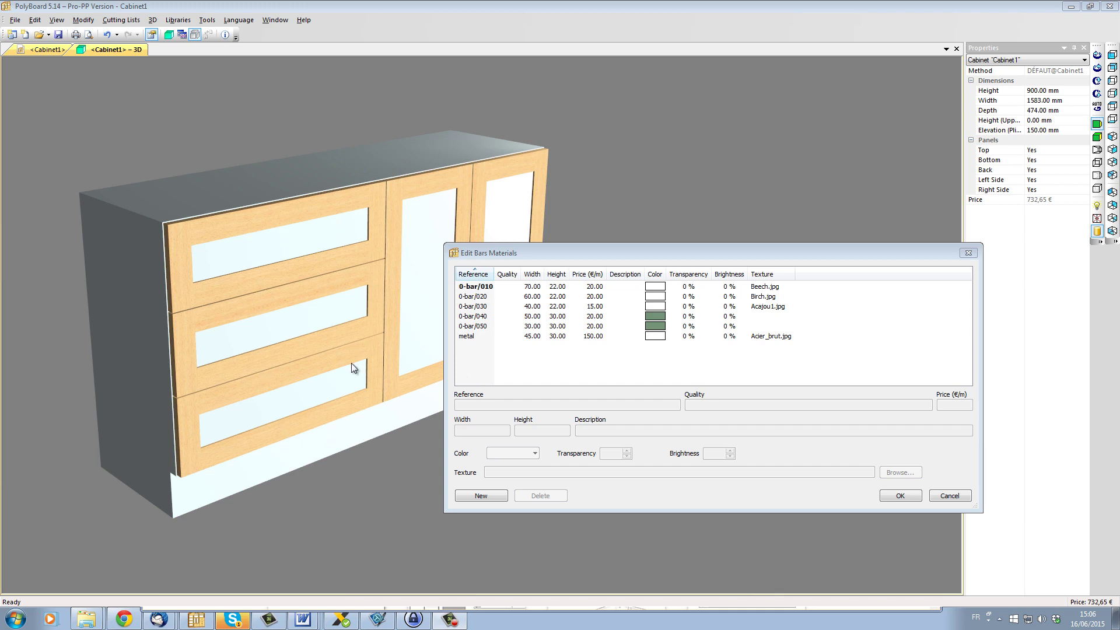
# Step: Give the 0-bar/010 bar material the Chene4.jpg oak texture and save the library
pyautogui.click(486, 287)
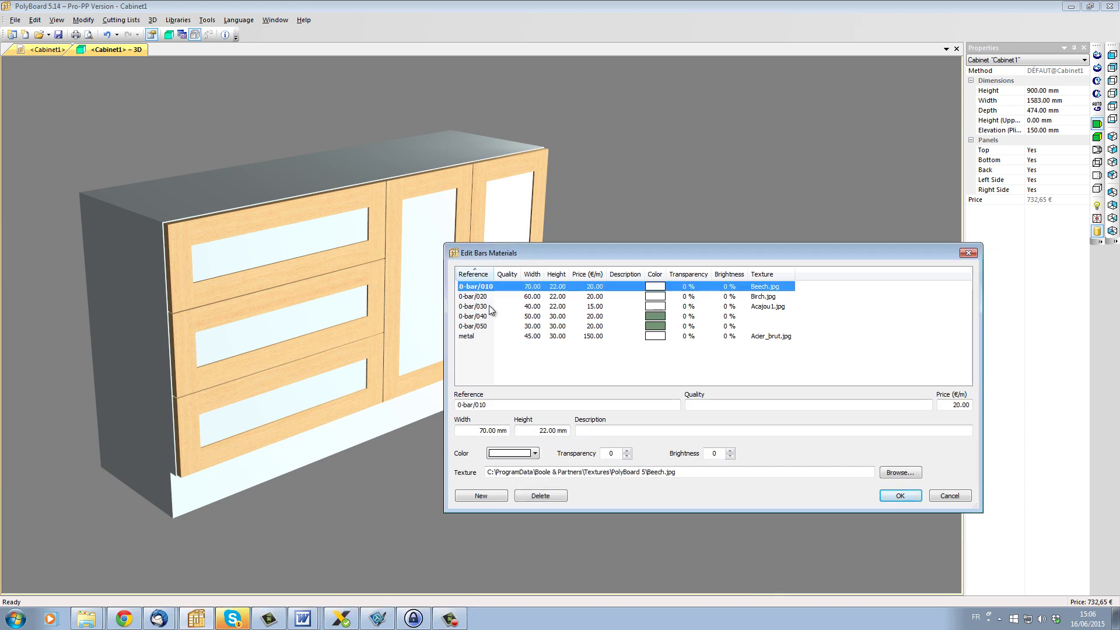
pyautogui.click(901, 474)
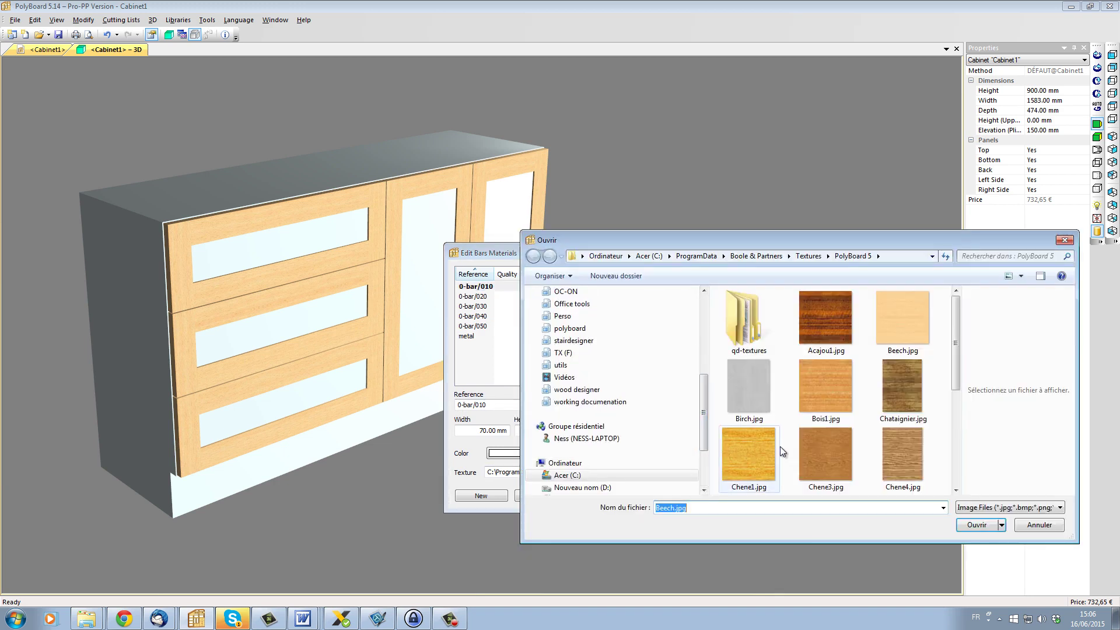
pyautogui.click(826, 404)
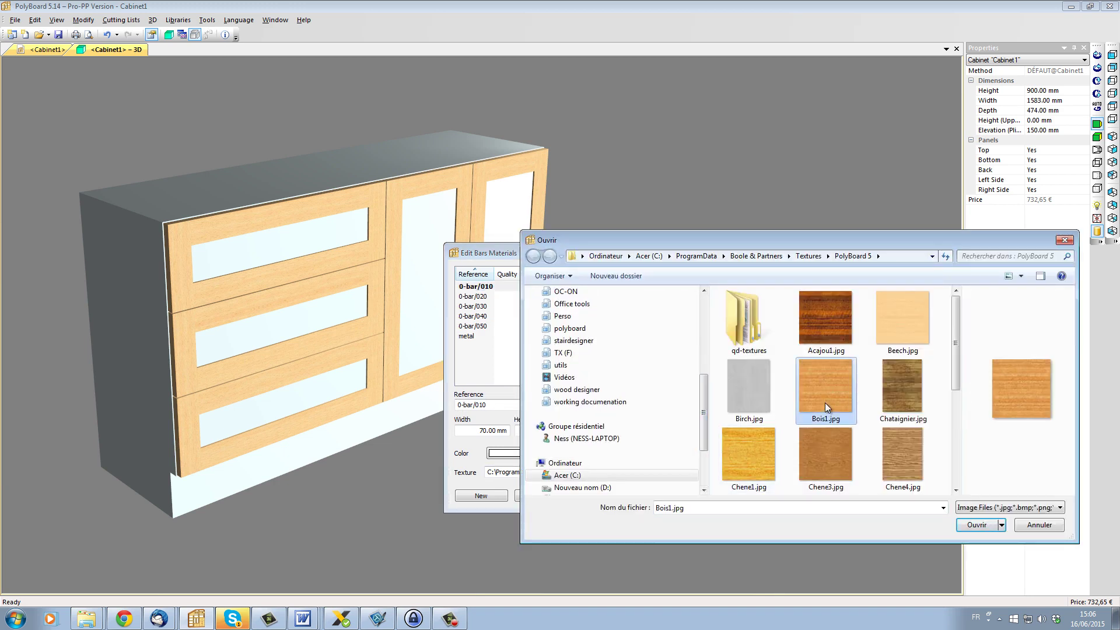
pyautogui.click(895, 457)
pyautogui.click(976, 525)
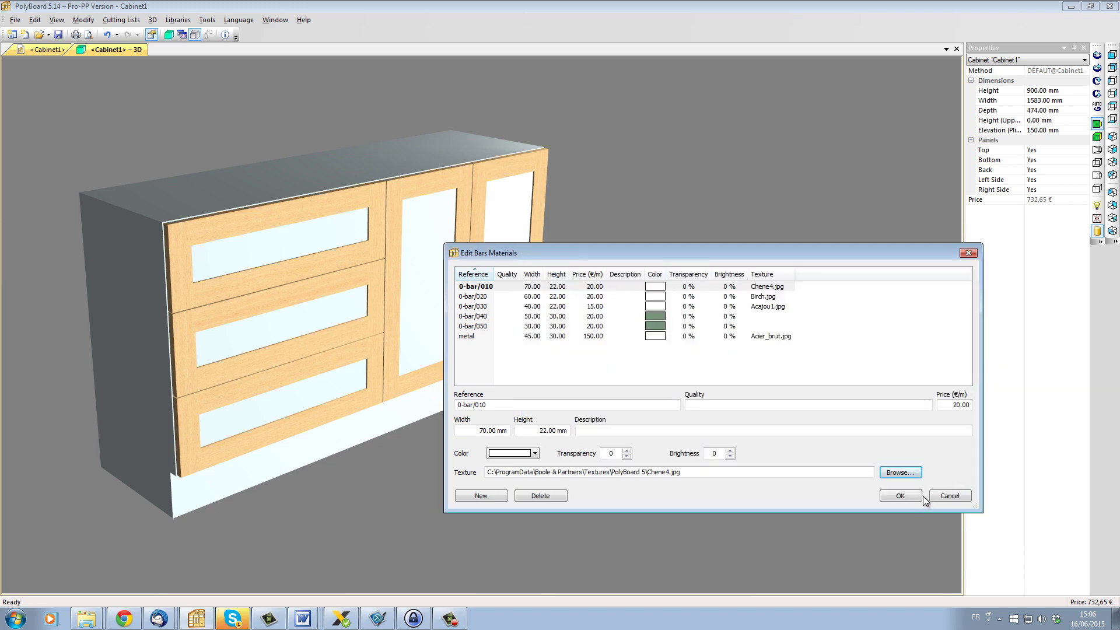
pyautogui.click(905, 495)
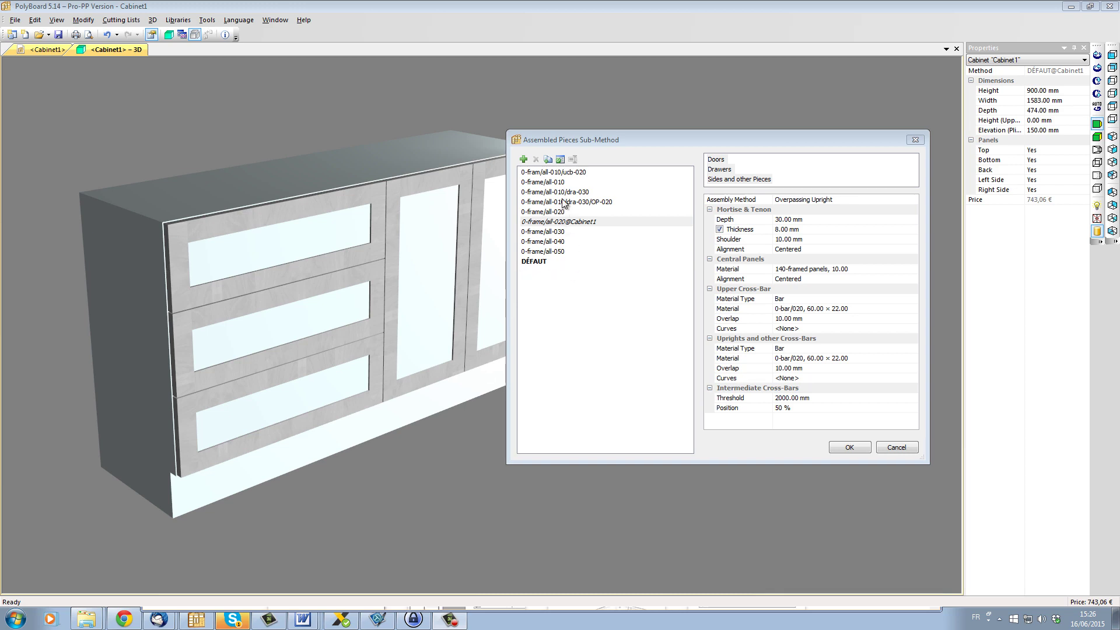
# Step: Choose the 0-frame/all-010/dra-030 sub-method and apply it to the whole cabinet
pyautogui.click(565, 192)
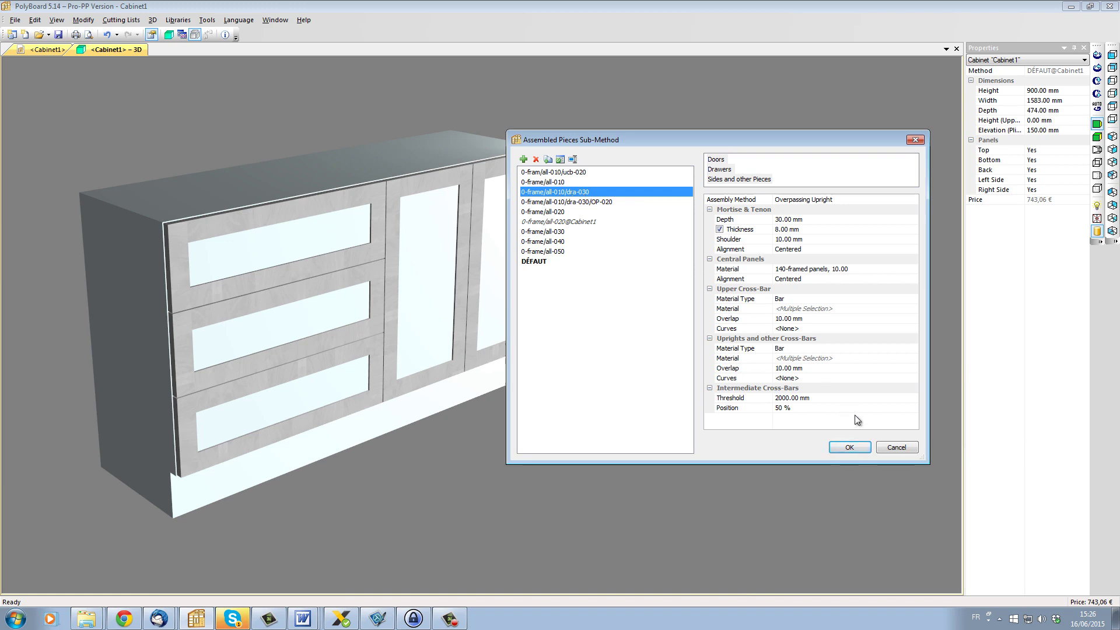
pyautogui.click(857, 449)
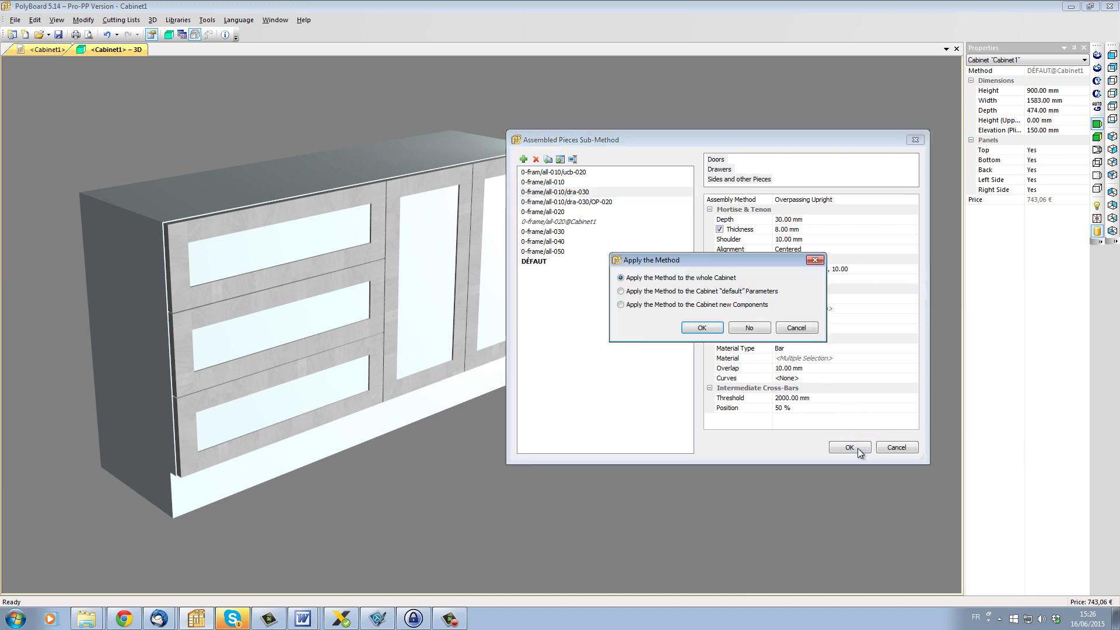
pyautogui.click(713, 327)
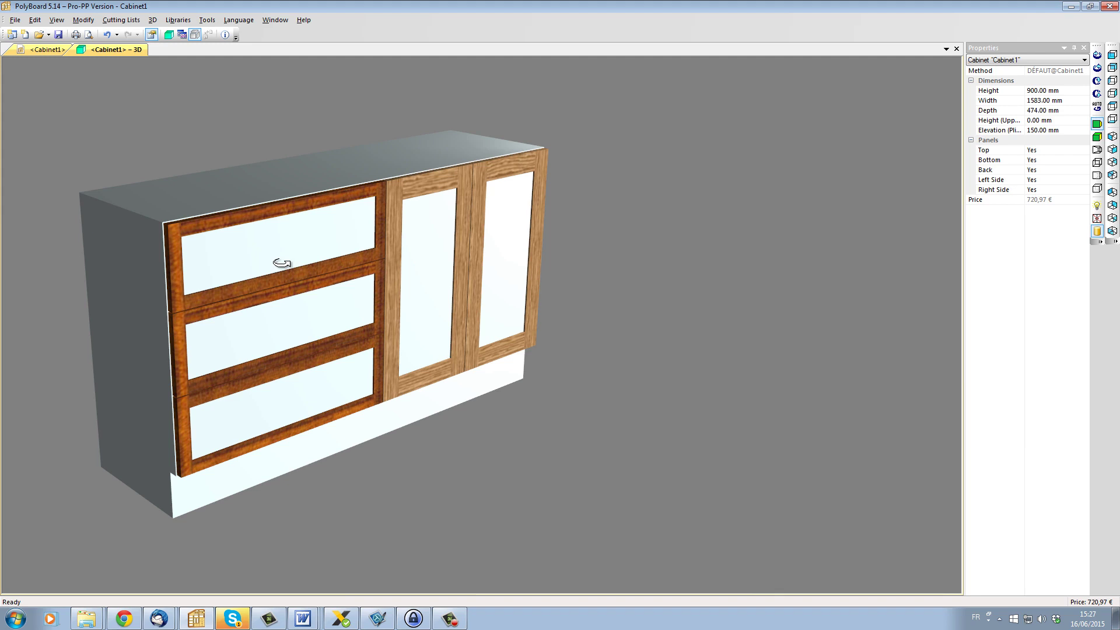
# Step: Reopen the bar materials library and select 0-bar/010 to change its width to 80
pyautogui.click(178, 20)
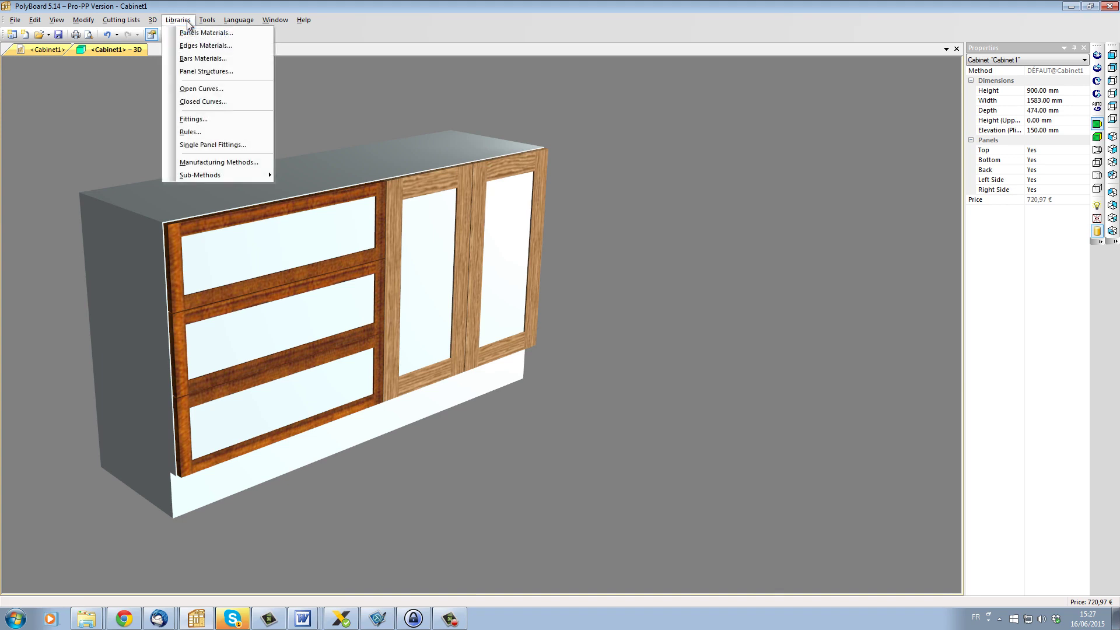
pyautogui.click(199, 59)
pyautogui.moveTo(471, 174); pyautogui.dragTo(698, 174)
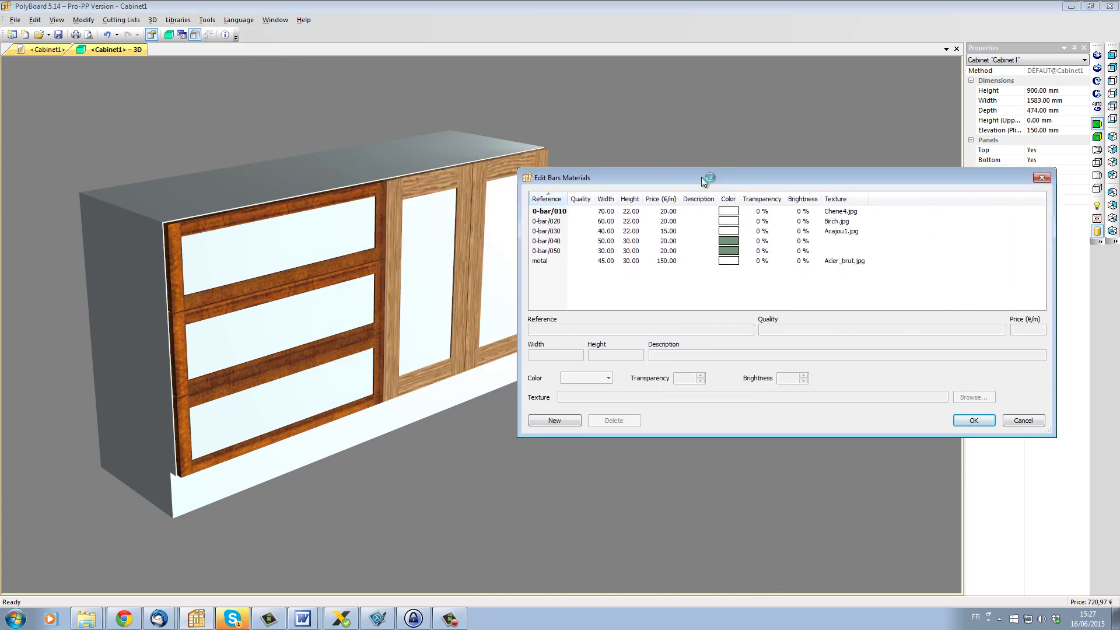
pyautogui.click(561, 212)
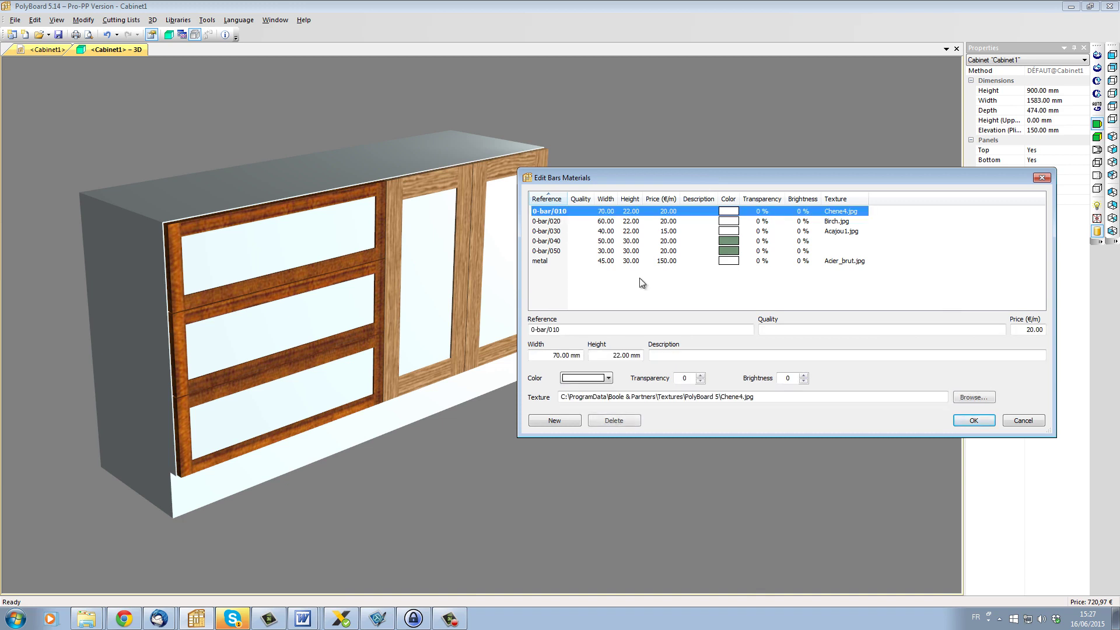
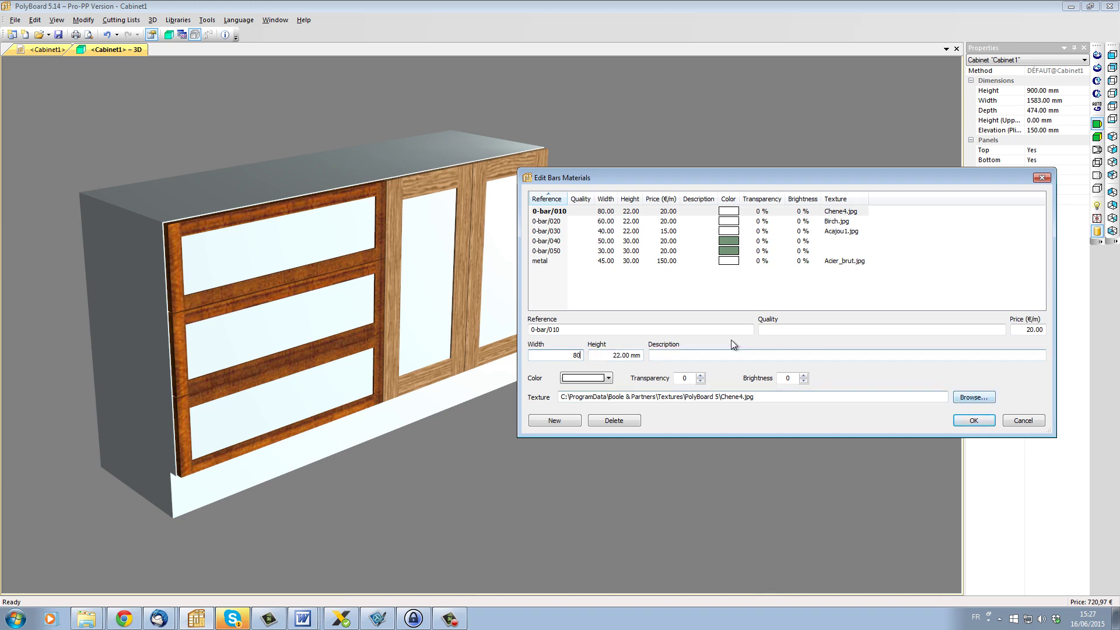
# Step: Give bar material 0-bar/030 the Chene4.jpg oak texture
pyautogui.click(557, 231)
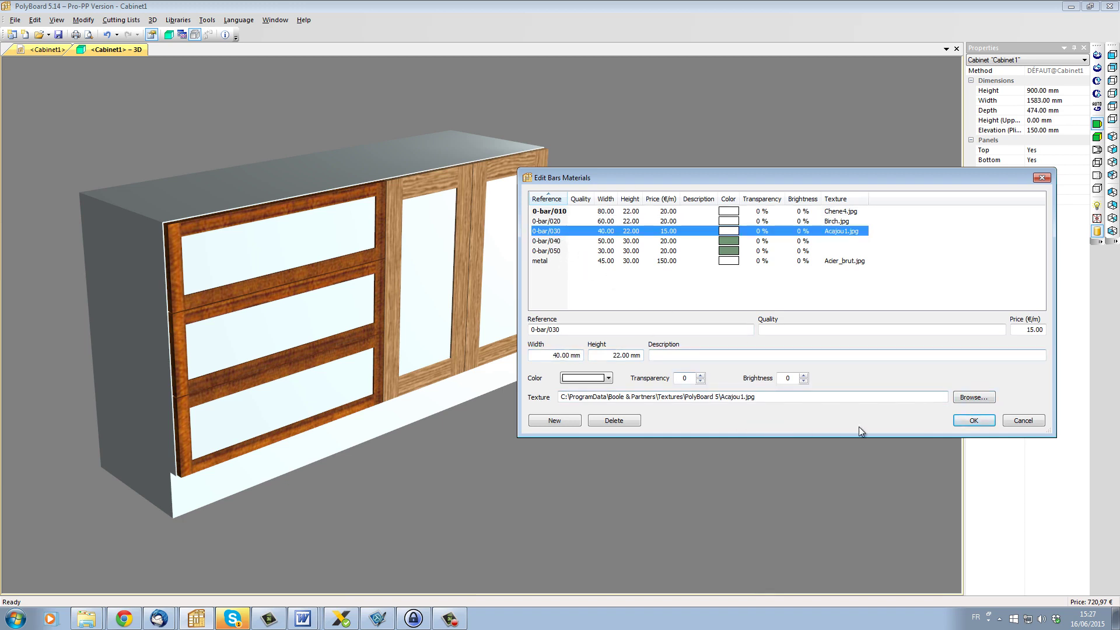
pyautogui.click(965, 398)
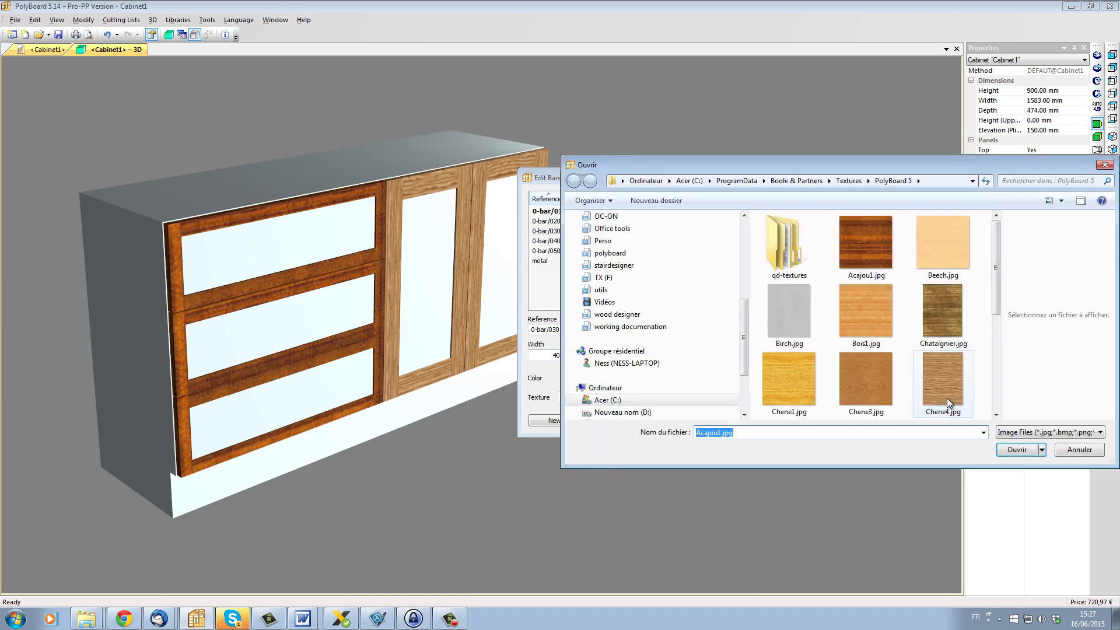
pyautogui.click(944, 397)
pyautogui.click(1012, 451)
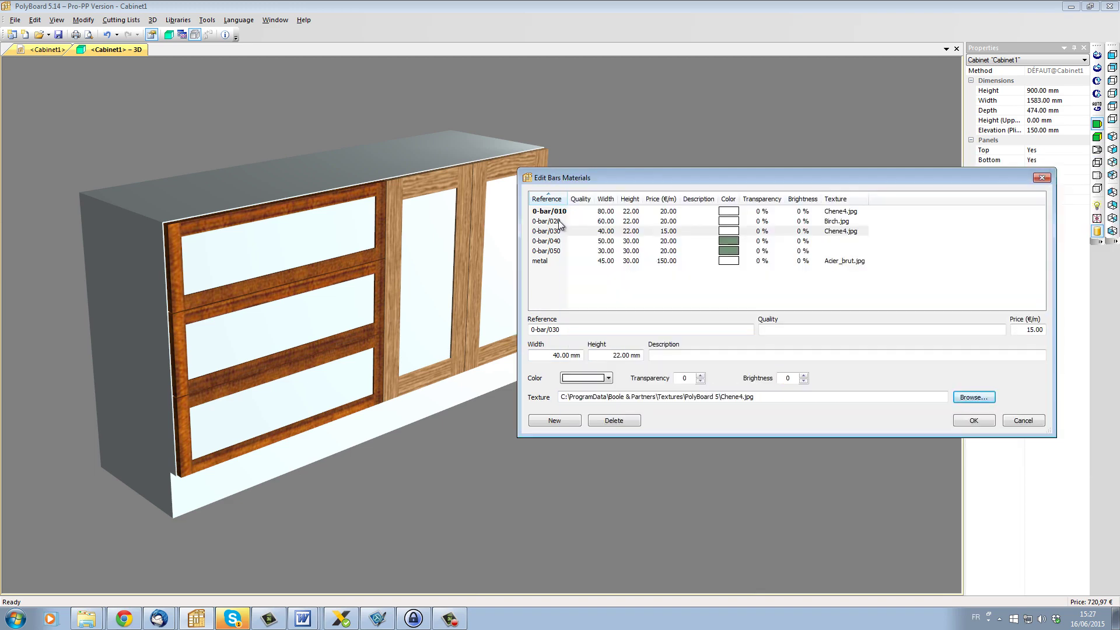
# Step: Widen the bar from 40 to 60 mm and apply to all open documents
pyautogui.doubleClick(552, 354)
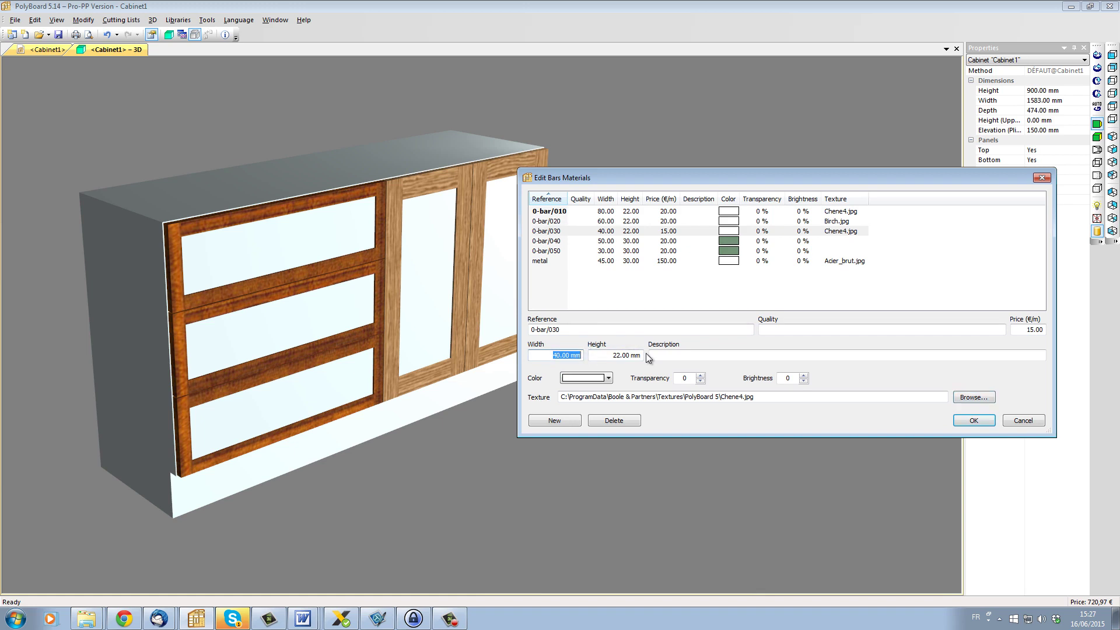
pyautogui.write('60')
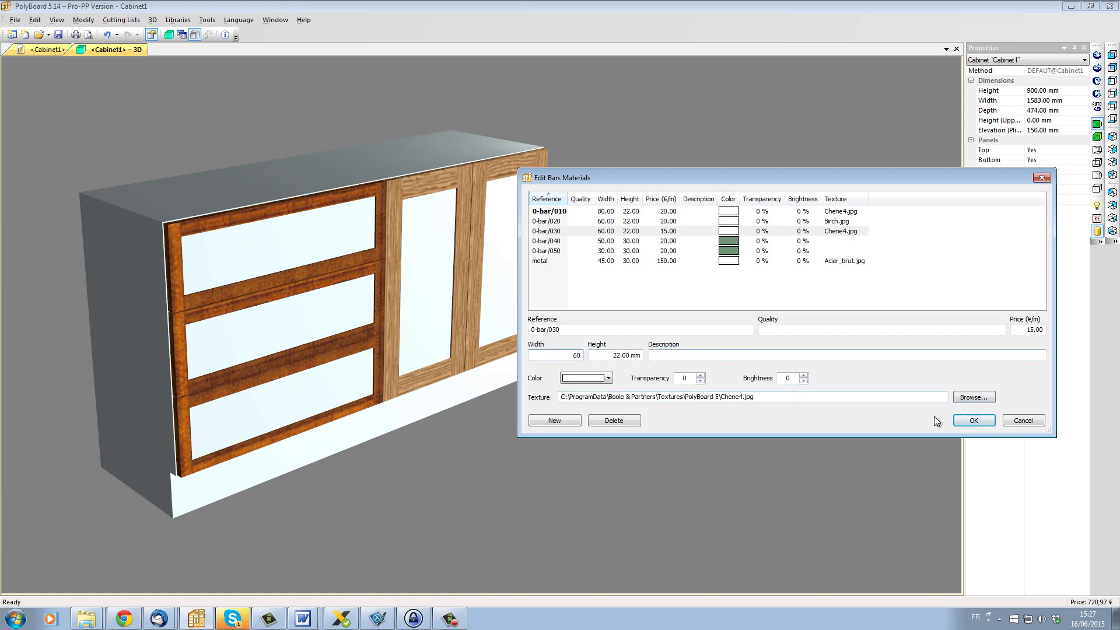
pyautogui.click(970, 423)
pyautogui.click(742, 333)
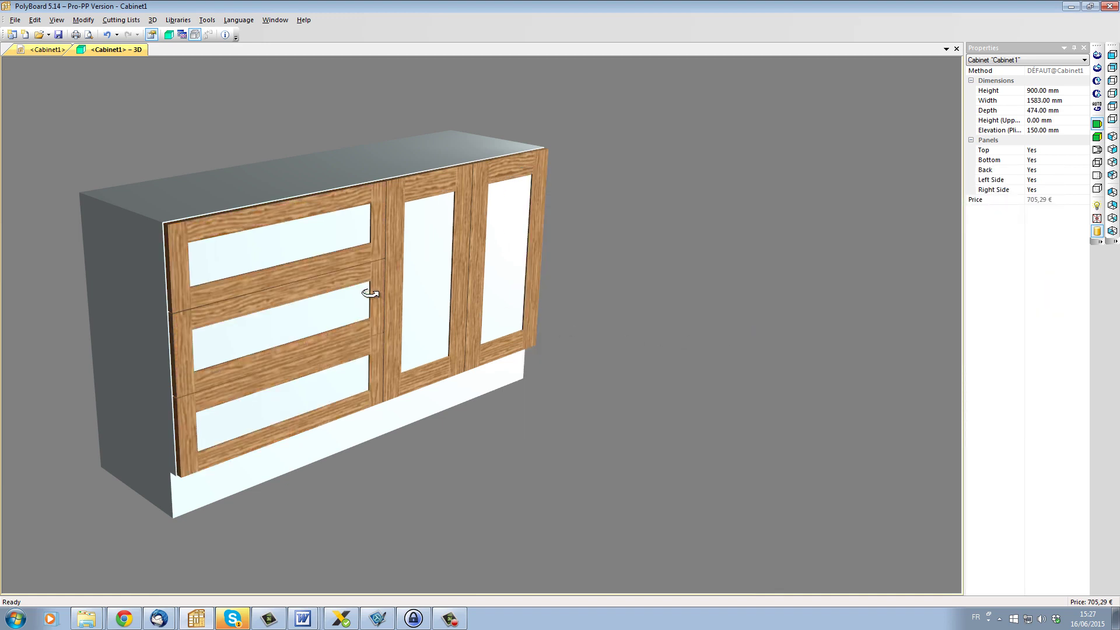
# Step: Orbit the cabinet to a more frontal view of the oak frames
pyautogui.moveTo(372, 294); pyautogui.dragTo(400, 307)
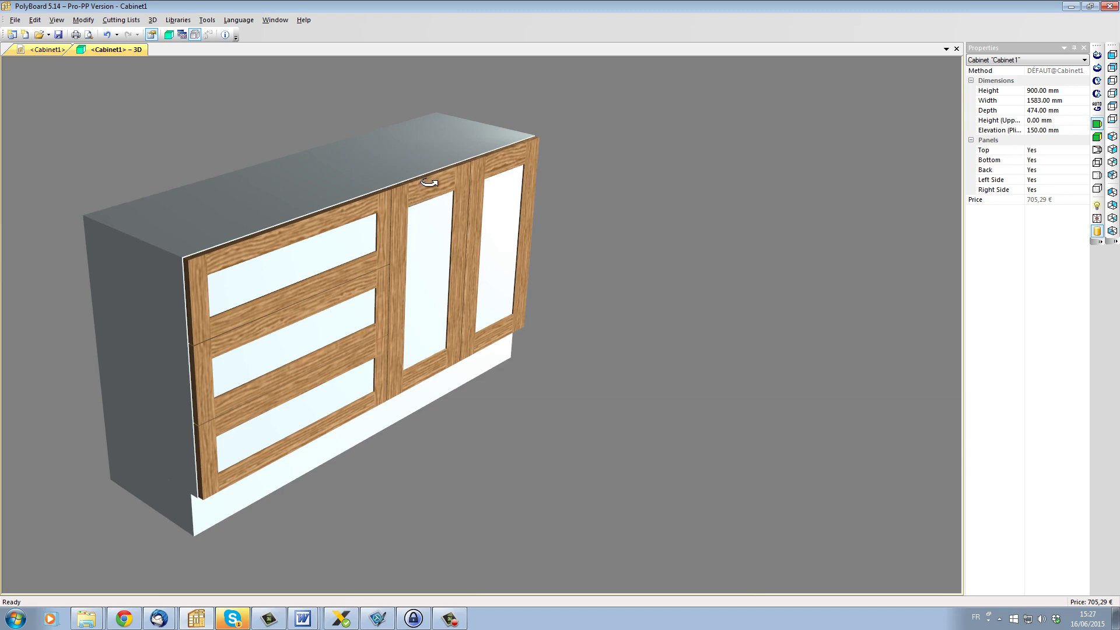